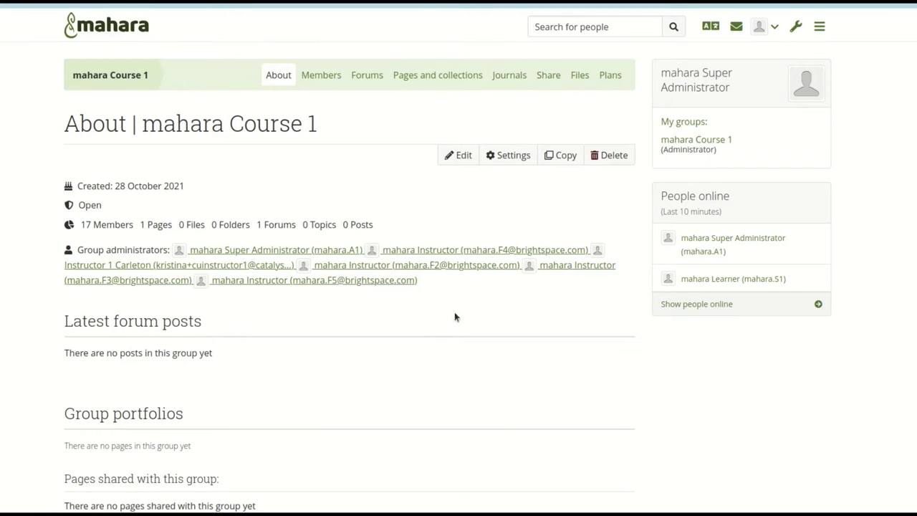
Show the mahara Course 1 members list, with the instructors listed first as Admin
{"action": "left_click", "coordinate": [322, 75]}
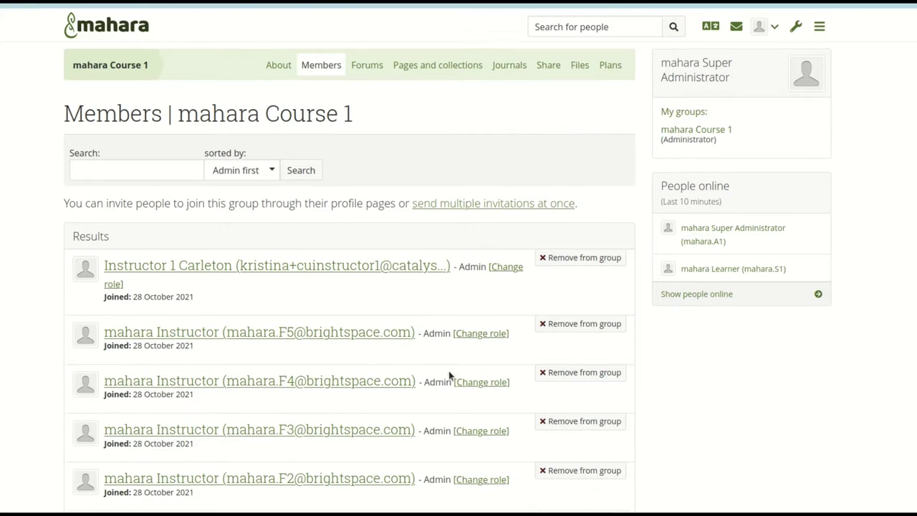
{"action": "scroll", "coordinate": [450, 371], "scroll_direction": "down", "scroll_amount": 3}
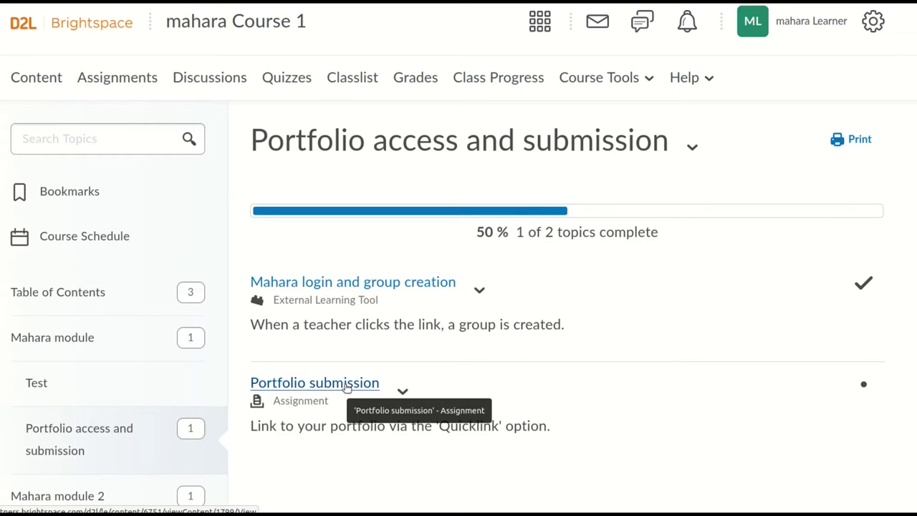
In the Portfolio submission assignment, type and select 'Portfolio' in the Text Submission box
{"action": "left_click", "coordinate": [347, 387]}
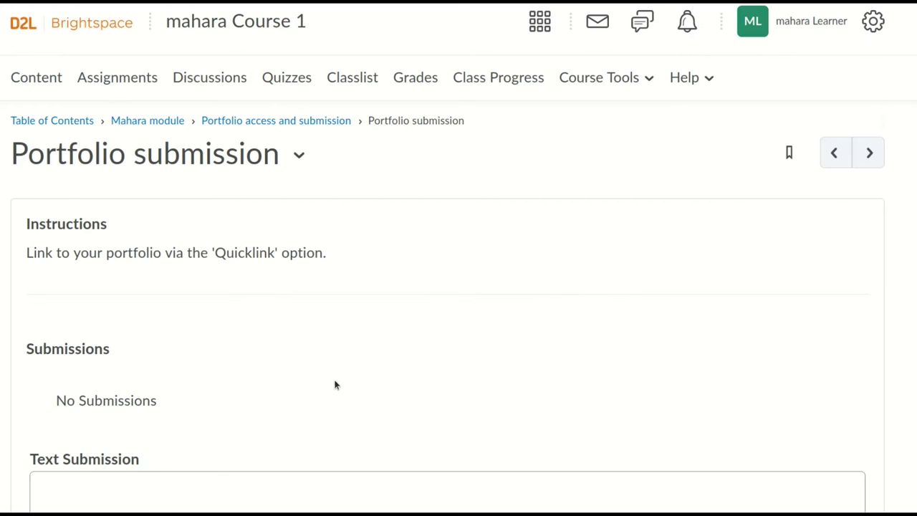
{"action": "scroll", "coordinate": [168, 399], "scroll_direction": "down", "scroll_amount": 4}
{"action": "left_click", "coordinate": [150, 325]}
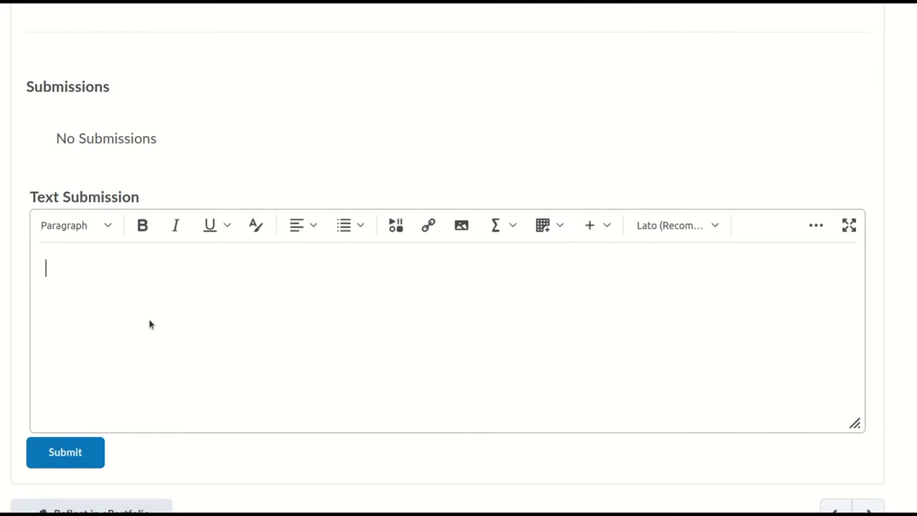
{"action": "type", "text": "Portfolio"}
{"action": "double_click", "coordinate": [71, 270]}
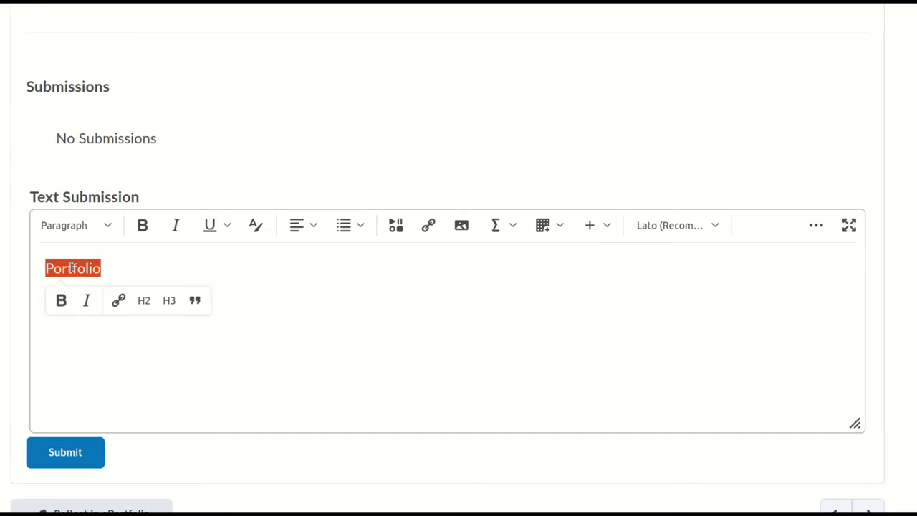
Link 'Portfolio' to the My learning page as a Mahara deep link and submit
{"action": "left_click", "coordinate": [424, 227]}
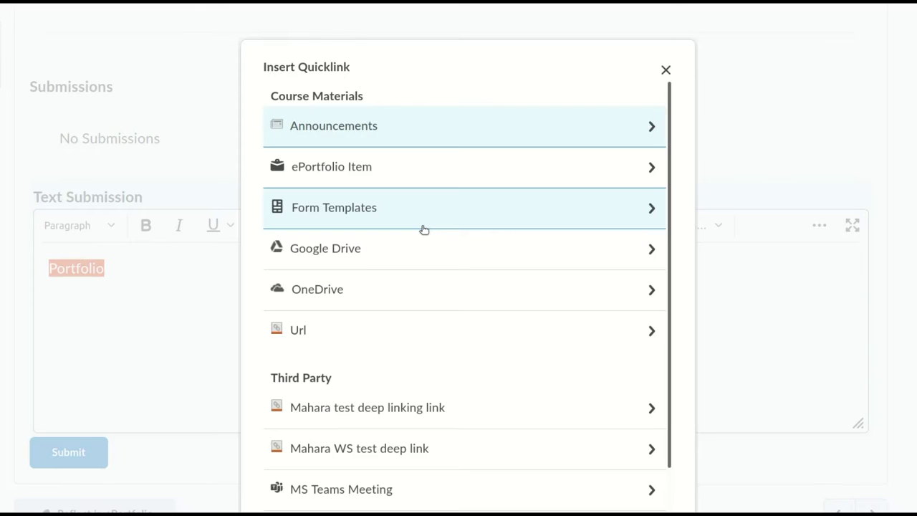
{"action": "scroll", "coordinate": [424, 229], "scroll_direction": "down", "scroll_amount": 1}
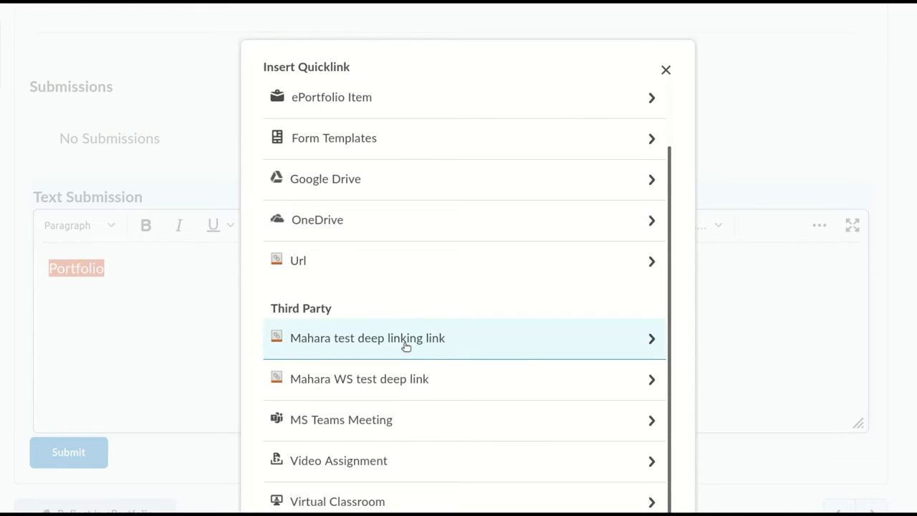
{"action": "left_click", "coordinate": [401, 378]}
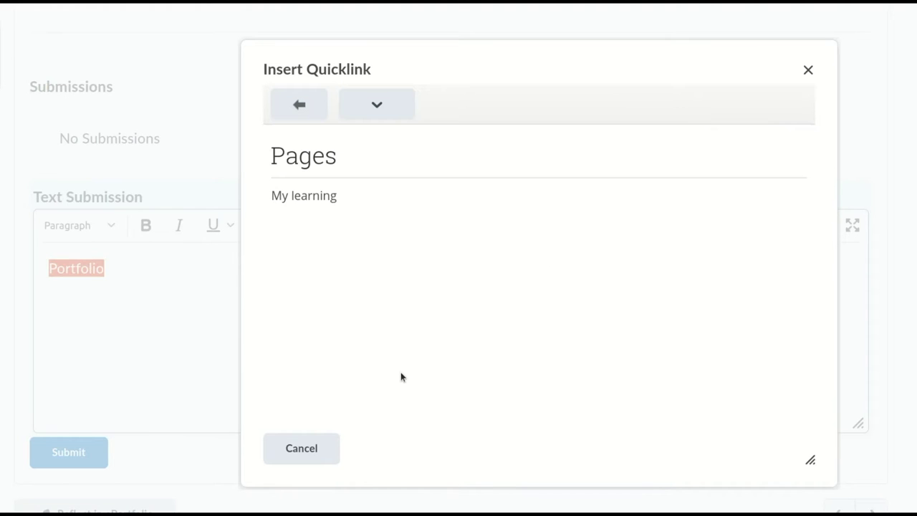
{"action": "left_click", "coordinate": [301, 195]}
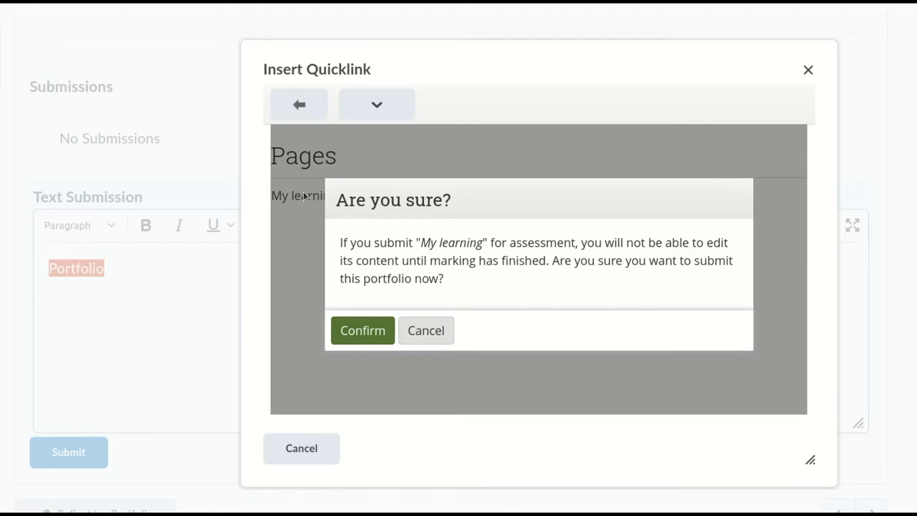
{"action": "left_click", "coordinate": [352, 331]}
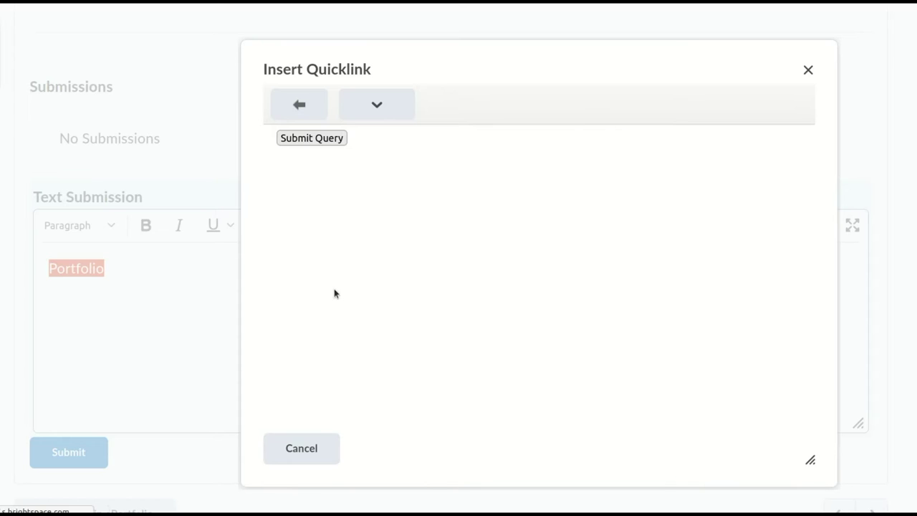
{"action": "left_click", "coordinate": [62, 462]}
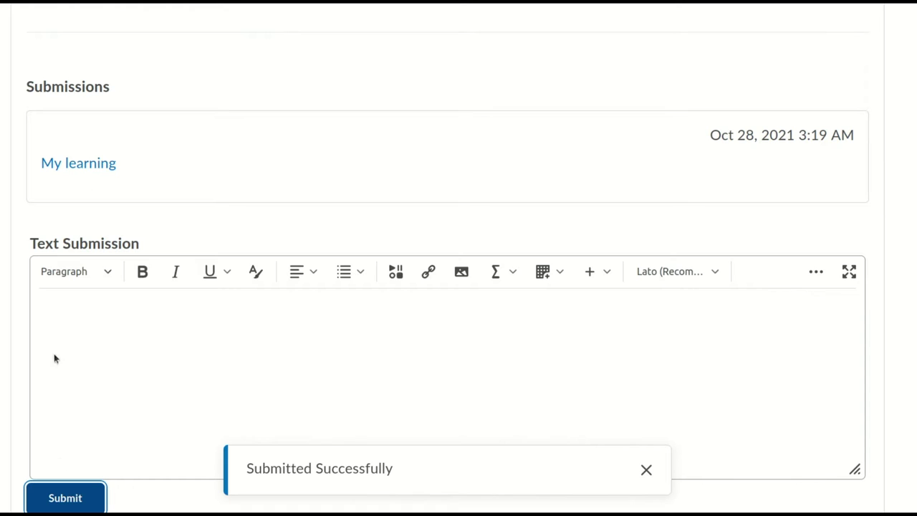
Open the submitted My learning link, reaching the Portfolio assignment group's About page
{"action": "left_click", "coordinate": [81, 166]}
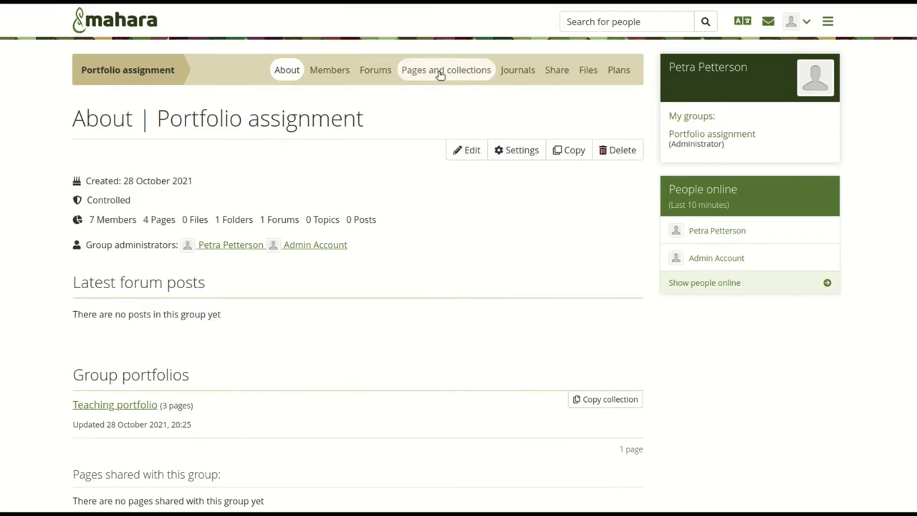
Give Teaching portfolio the Standards for the teaching profession framework, save, and check its Manage access
{"action": "left_click", "coordinate": [441, 72]}
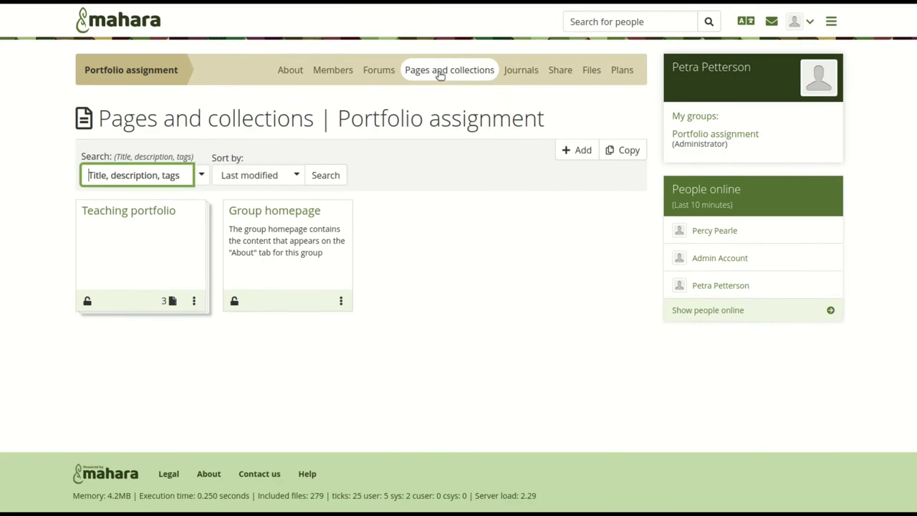
{"action": "left_click", "coordinate": [194, 301]}
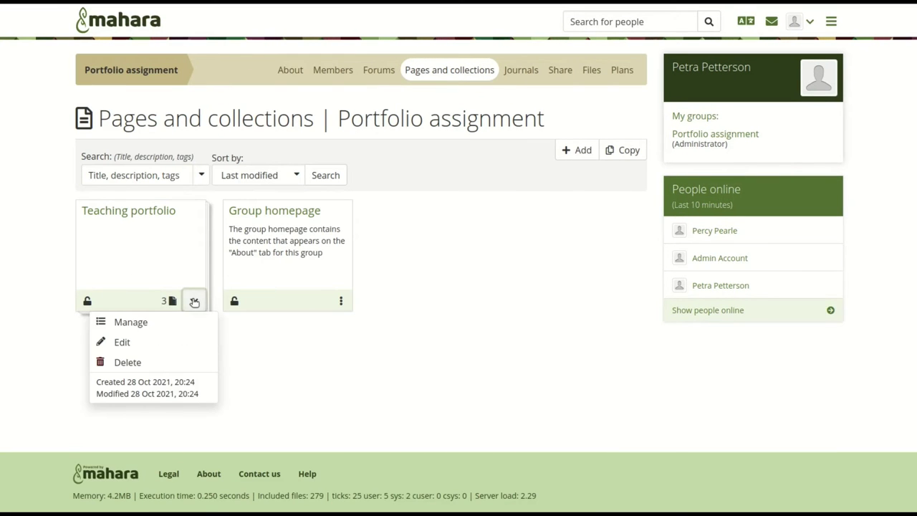
{"action": "left_click", "coordinate": [151, 342]}
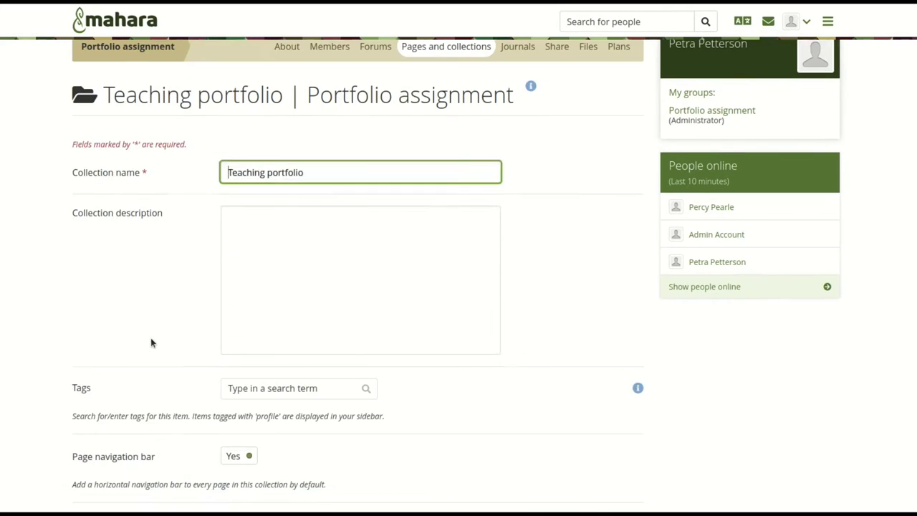
{"action": "scroll", "coordinate": [584, 382], "scroll_direction": "down", "scroll_amount": 5}
{"action": "left_click", "coordinate": [382, 346]}
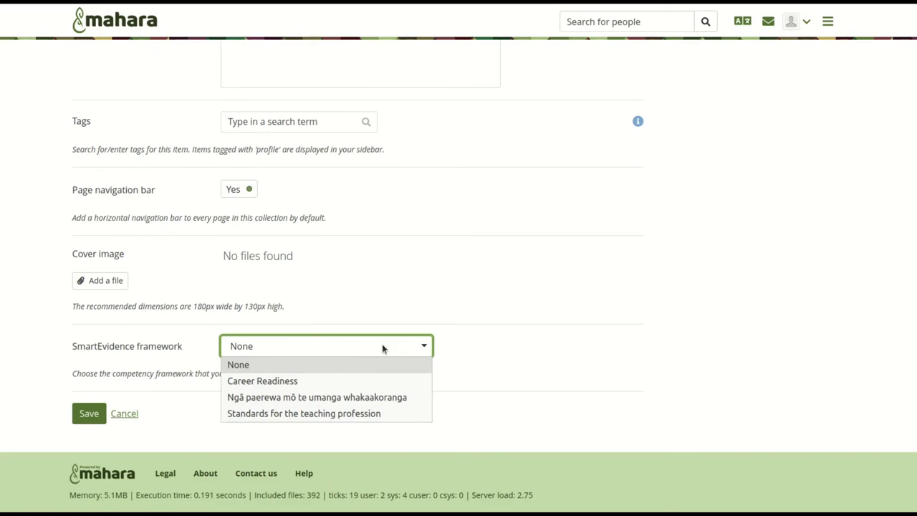
{"action": "left_click", "coordinate": [318, 414]}
{"action": "left_click", "coordinate": [86, 414]}
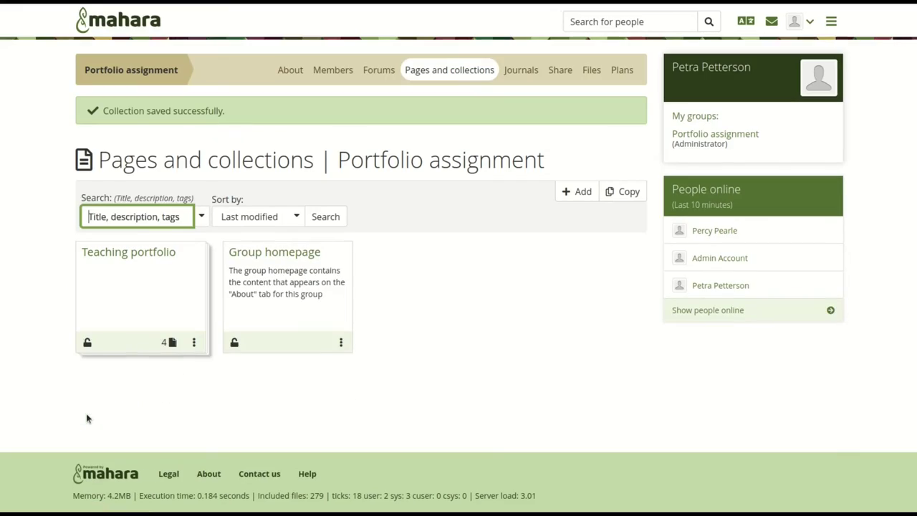
{"action": "left_click", "coordinate": [88, 342]}
{"action": "left_click", "coordinate": [100, 363]}
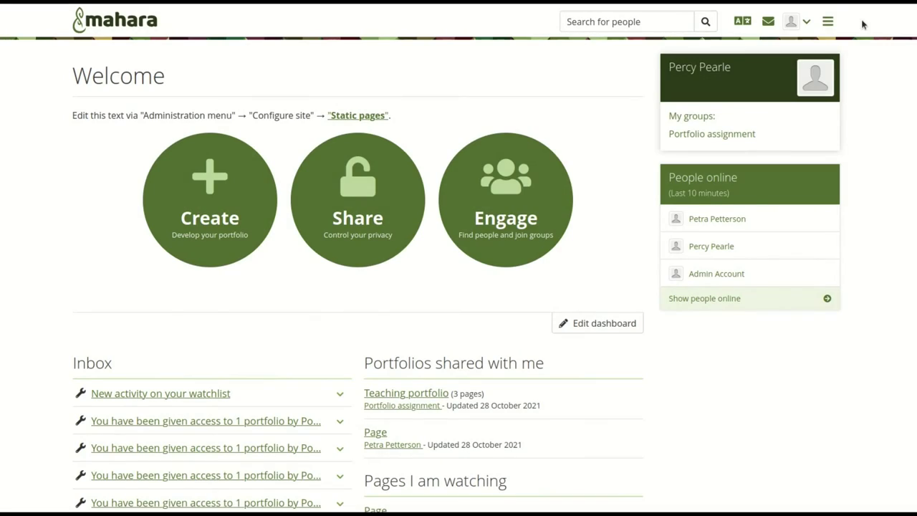
Go to Manage > Export, keep All my data, and set Include private comments to Yes
{"action": "left_click", "coordinate": [827, 22]}
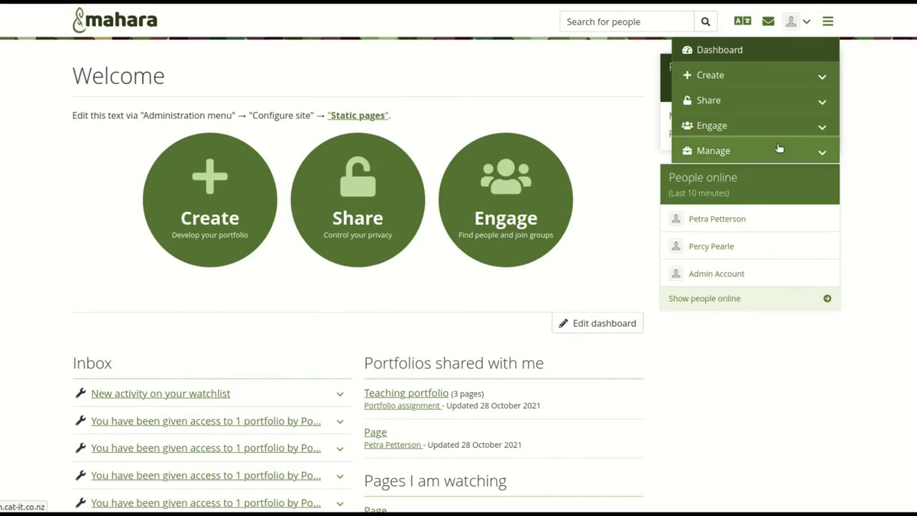
{"action": "left_click", "coordinate": [728, 150]}
{"action": "left_click", "coordinate": [757, 175]}
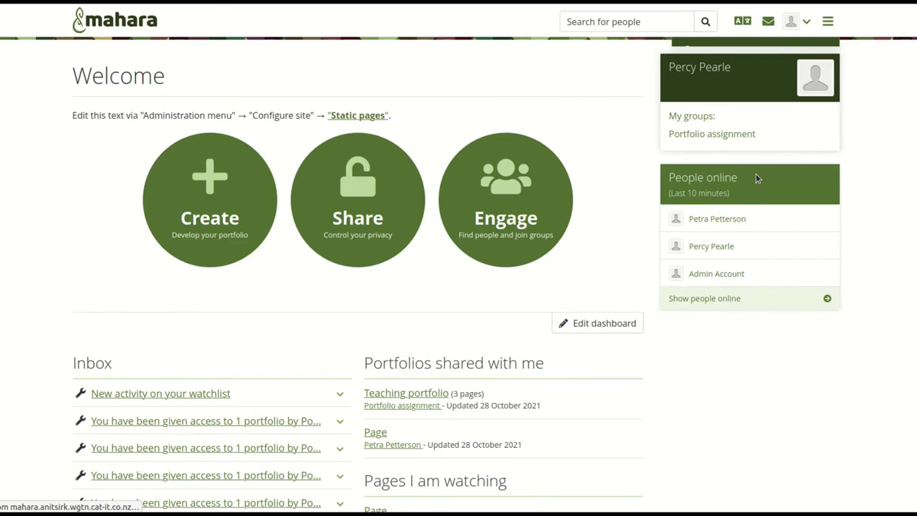
{"action": "scroll", "coordinate": [446, 400], "scroll_direction": "down", "scroll_amount": 3}
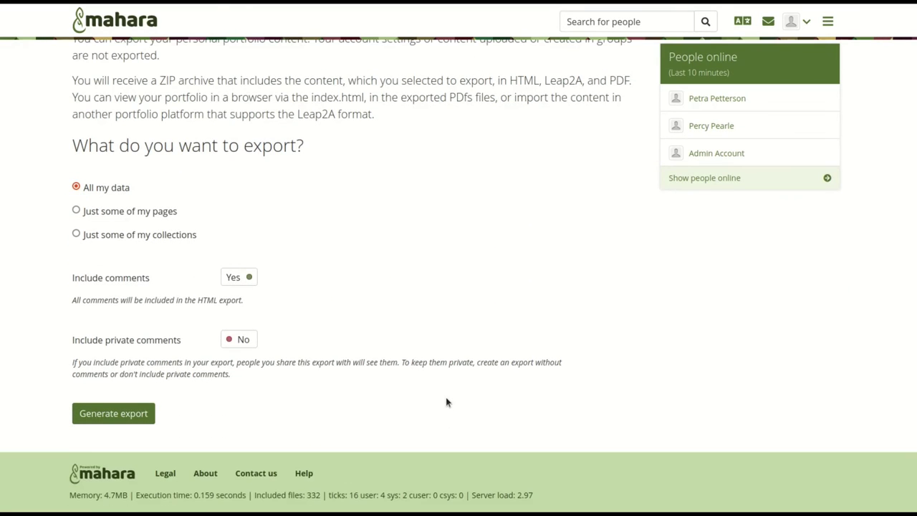
{"action": "left_click", "coordinate": [243, 339]}
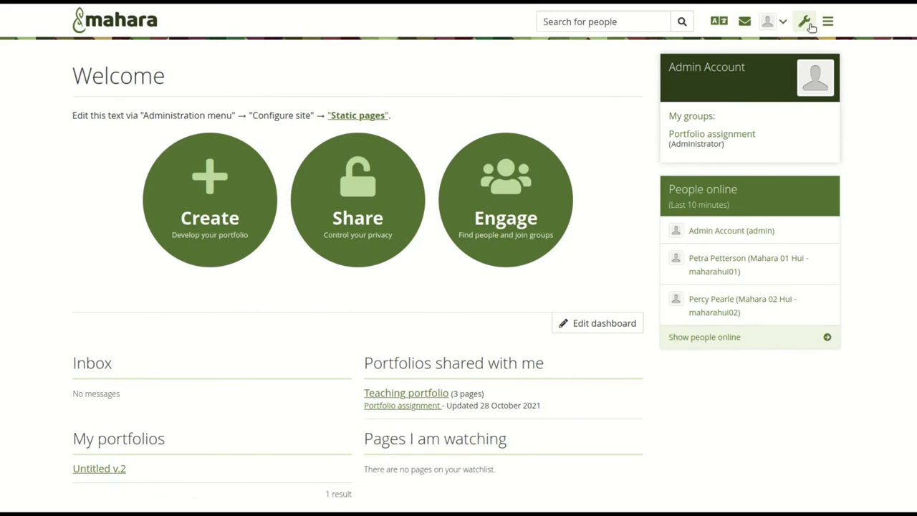
In Development > Behat steps, show where 'And I accept the confirm popup' is used
{"action": "left_click", "coordinate": [808, 23]}
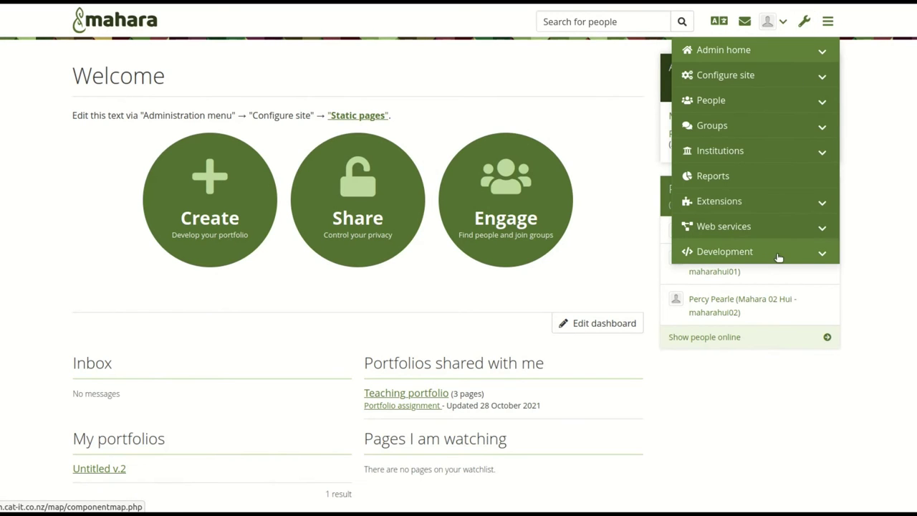
{"action": "left_click", "coordinate": [780, 257]}
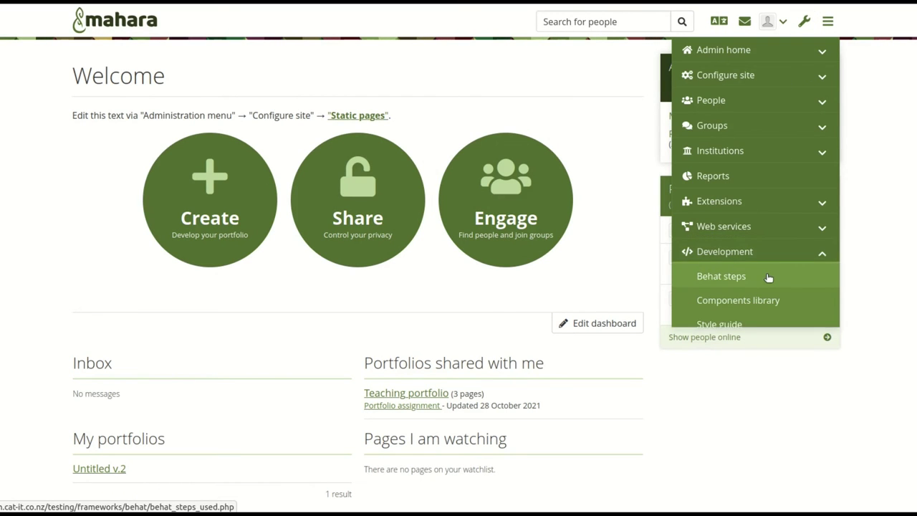
{"action": "left_click", "coordinate": [769, 277]}
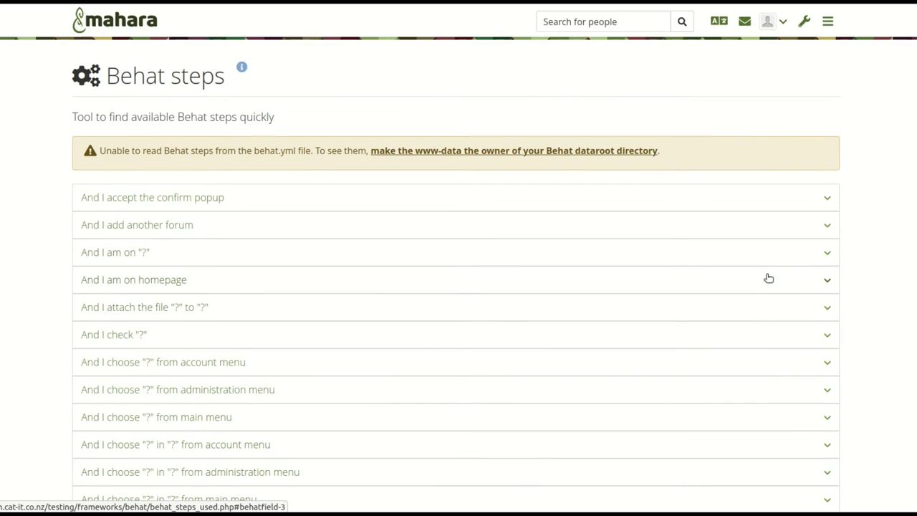
{"action": "left_click", "coordinate": [197, 204]}
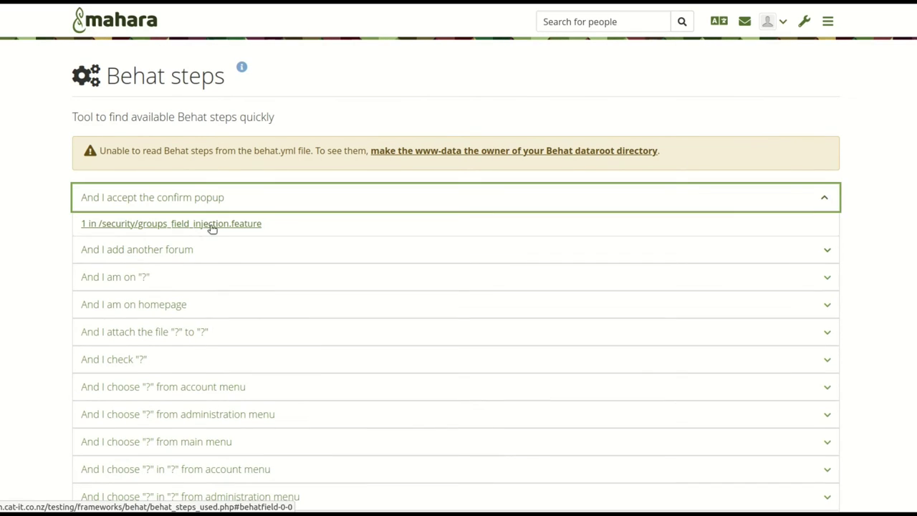
{"action": "left_click", "coordinate": [212, 224]}
Browse the Development > Components library list of third-party plugins, such as adodb 5.21.1
{"action": "left_click", "coordinate": [806, 24]}
{"action": "left_click", "coordinate": [778, 263]}
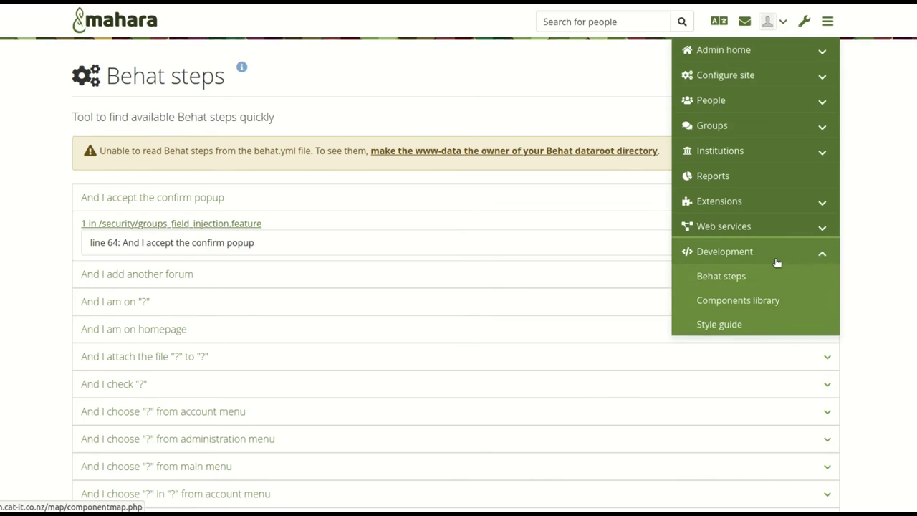
{"action": "left_click", "coordinate": [773, 304]}
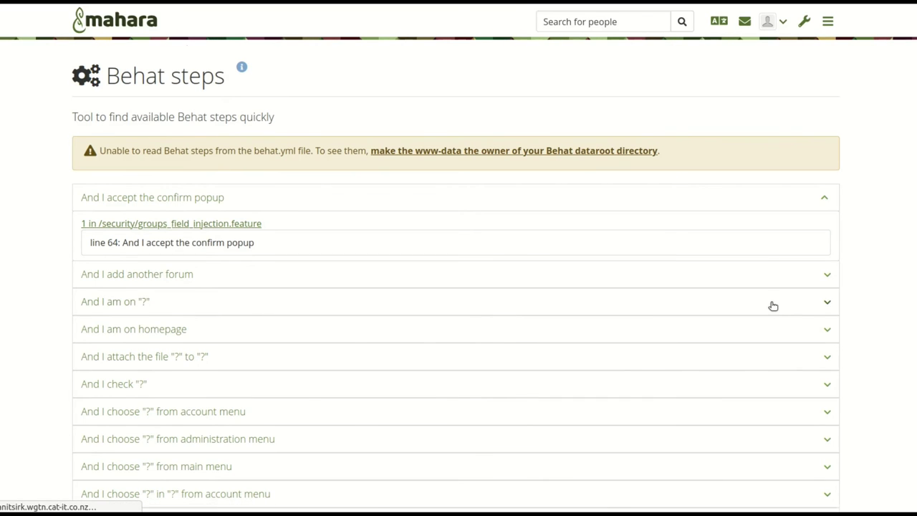
{"action": "scroll", "coordinate": [775, 369], "scroll_direction": "down", "scroll_amount": 3}
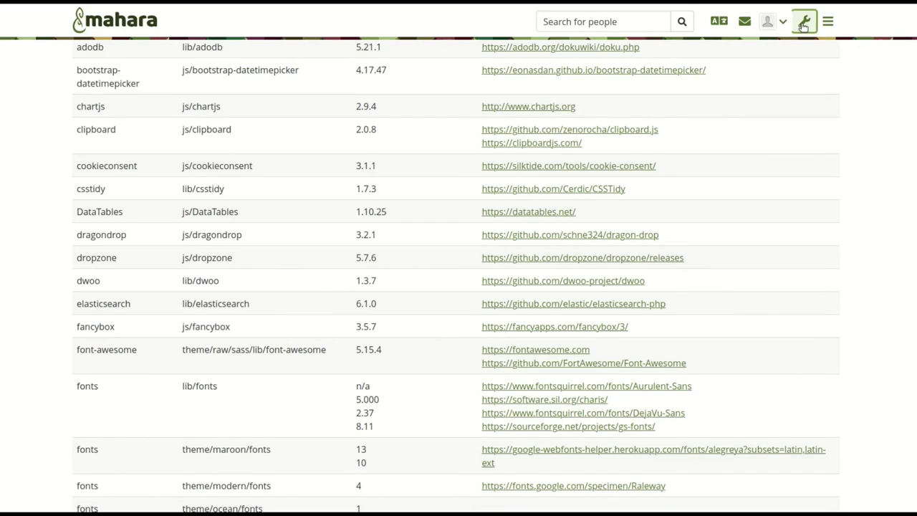
Open Development > Style guide and move from Drop Downs to the Profile Pictures examples
{"action": "left_click", "coordinate": [804, 21]}
{"action": "left_click", "coordinate": [766, 252]}
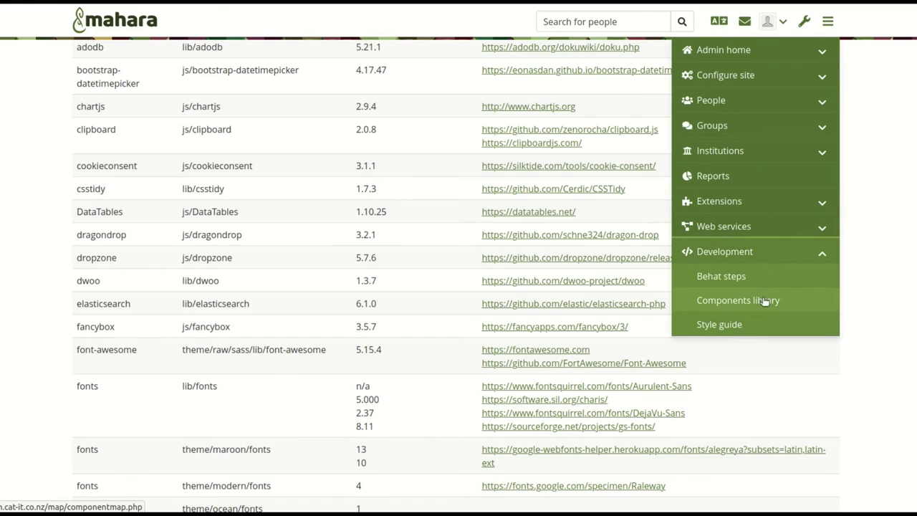
{"action": "left_click", "coordinate": [764, 329]}
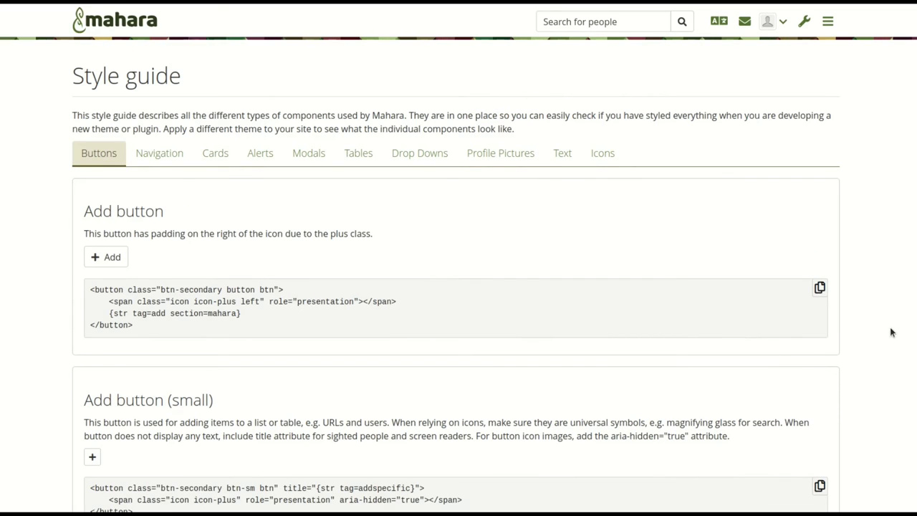
{"action": "left_click", "coordinate": [413, 156]}
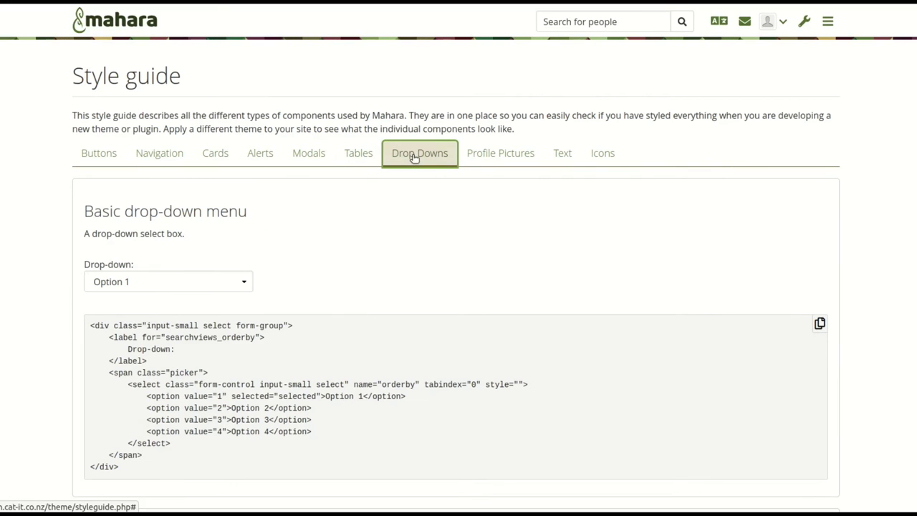
{"action": "left_click", "coordinate": [491, 156]}
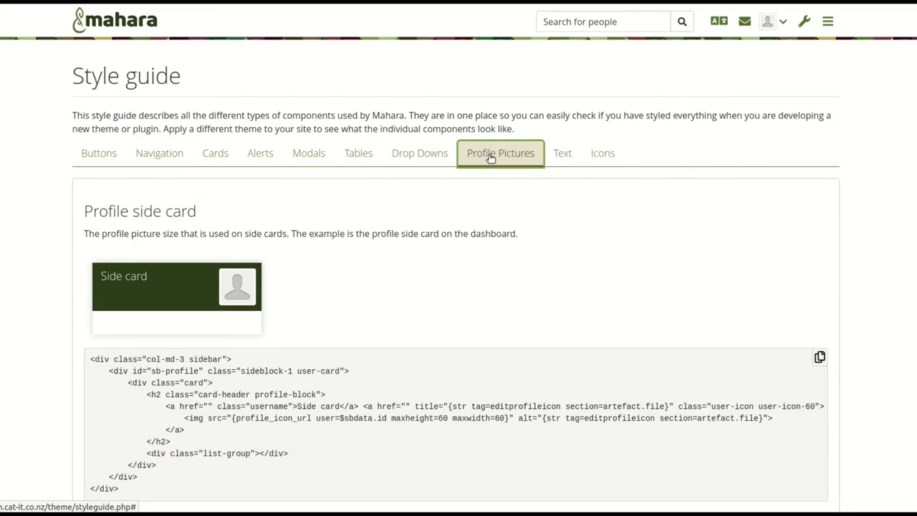